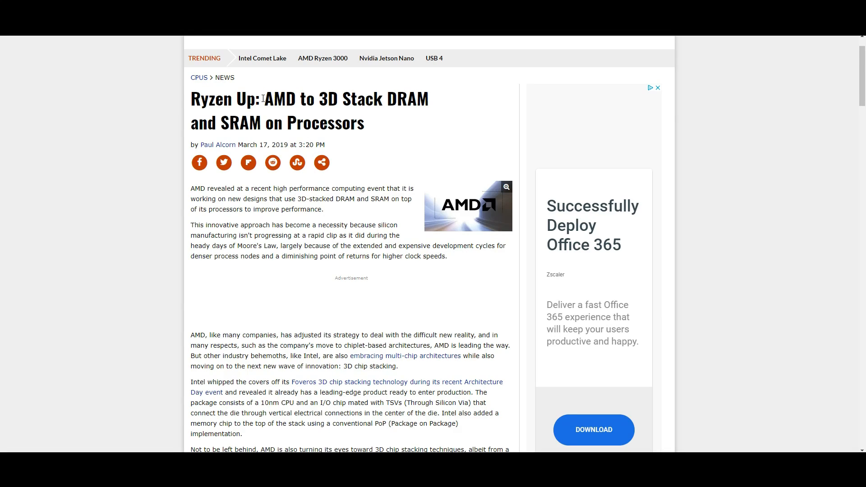
# Highlight the headline words 'AMD to 3D Stack DRAM' and Forrest Norrod's title while reading.
pyautogui.moveTo(264, 98); pyautogui.dragTo(433, 108)
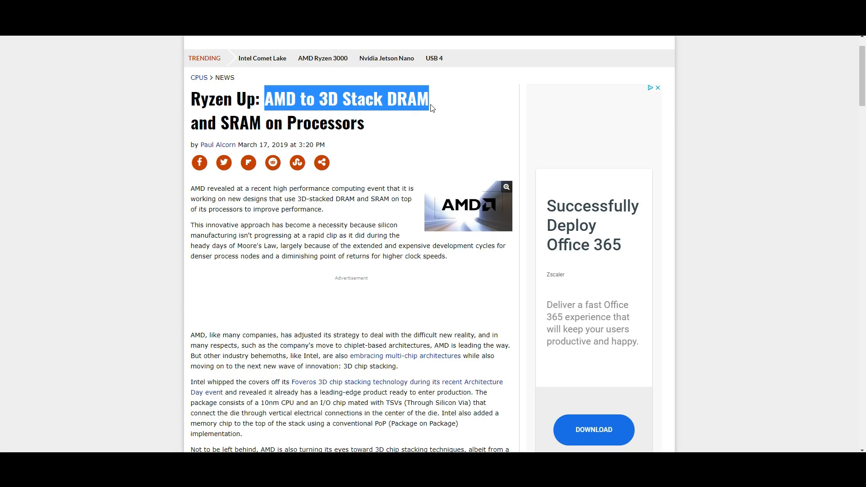
pyautogui.click(443, 116)
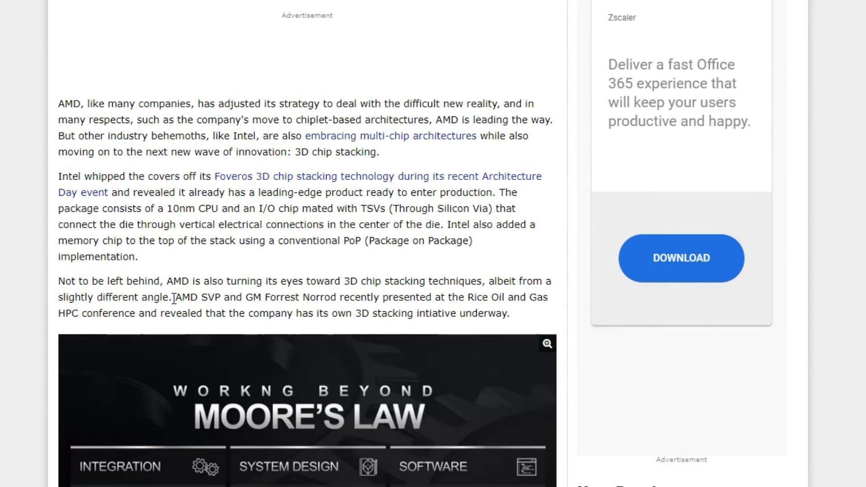
pyautogui.moveTo(175, 297); pyautogui.dragTo(338, 298)
pyautogui.click(340, 297)
pyautogui.scroll(-3, 344, 286)
pyautogui.scroll(-2, 343, 286)
pyautogui.scroll(-2, 343, 286)
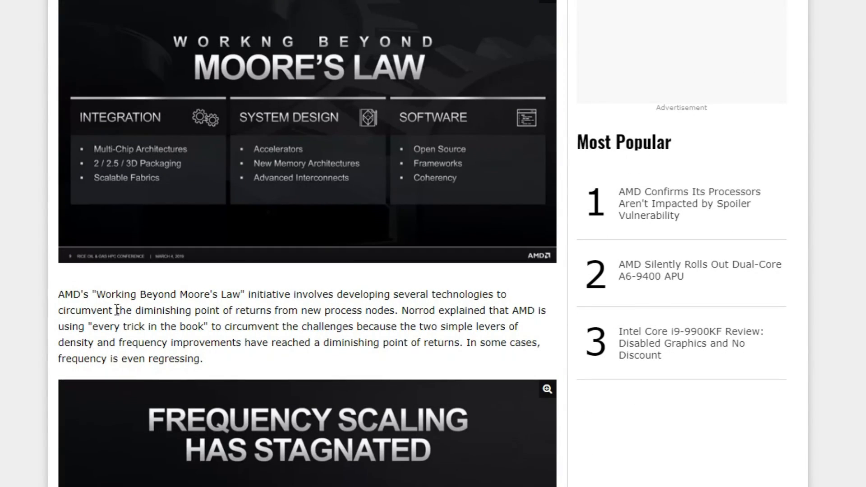
# Highlight the 'Working Beyond Moore's Law' initiative name in the slide explanation.
pyautogui.moveTo(59, 294); pyautogui.dragTo(246, 296)
pyautogui.click(250, 296)
pyautogui.scroll(-5, 326, 310)
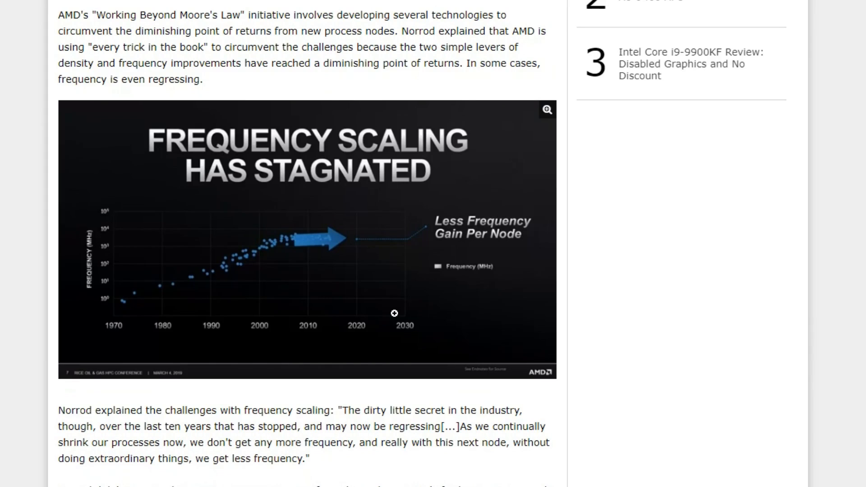
pyautogui.scroll(-1, 339, 231)
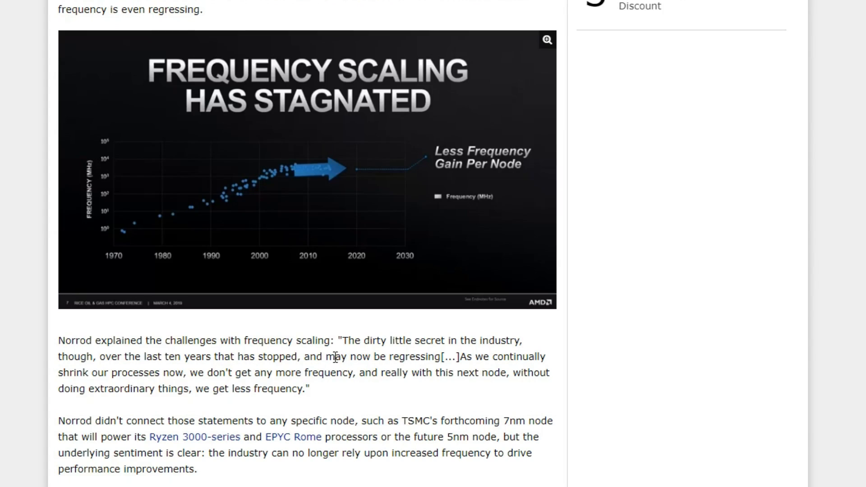
# Highlight the phrase 'may now be regressing' in Norrod's frequency-scaling quote.
pyautogui.moveTo(317, 357); pyautogui.dragTo(444, 355)
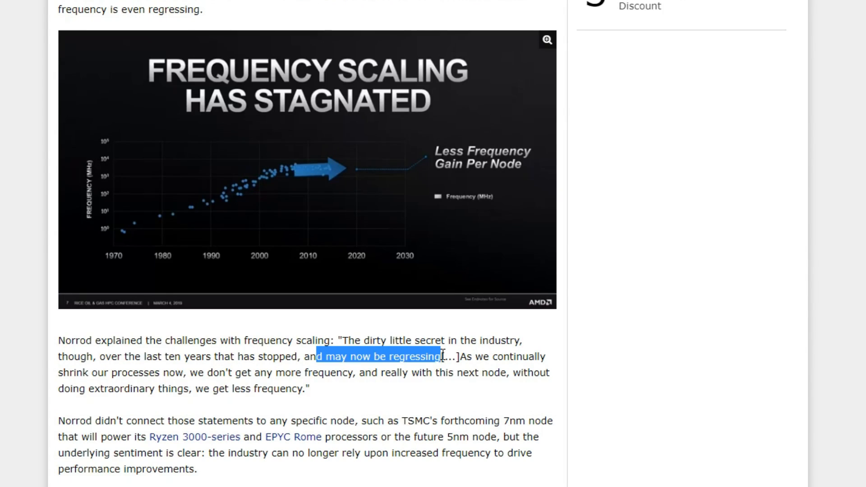
pyautogui.click(431, 357)
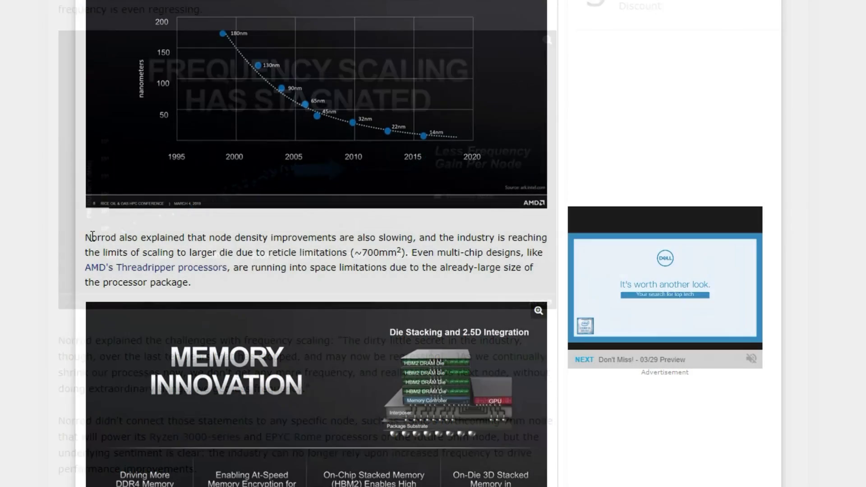
# Highlight the node-density-slowing sentence and the reticle limitations phrase in the die-size paragraph.
pyautogui.moveTo(91, 237); pyautogui.dragTo(414, 237)
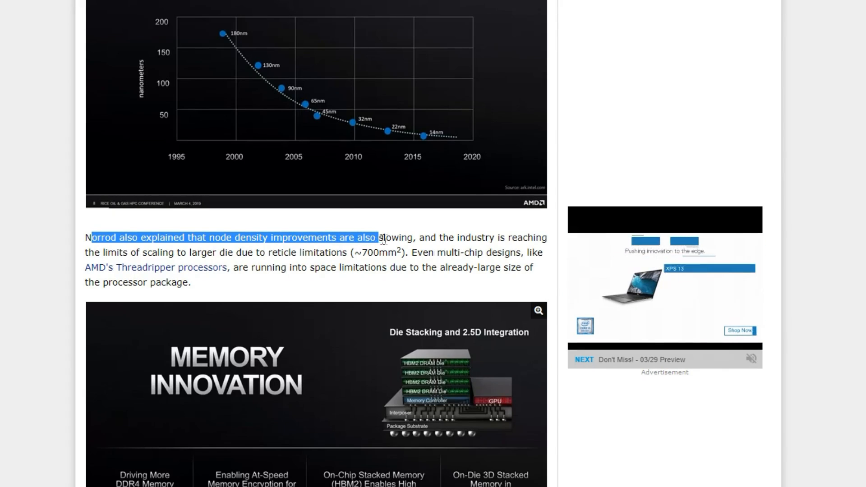
pyautogui.click(250, 255)
pyautogui.moveTo(241, 254); pyautogui.dragTo(413, 253)
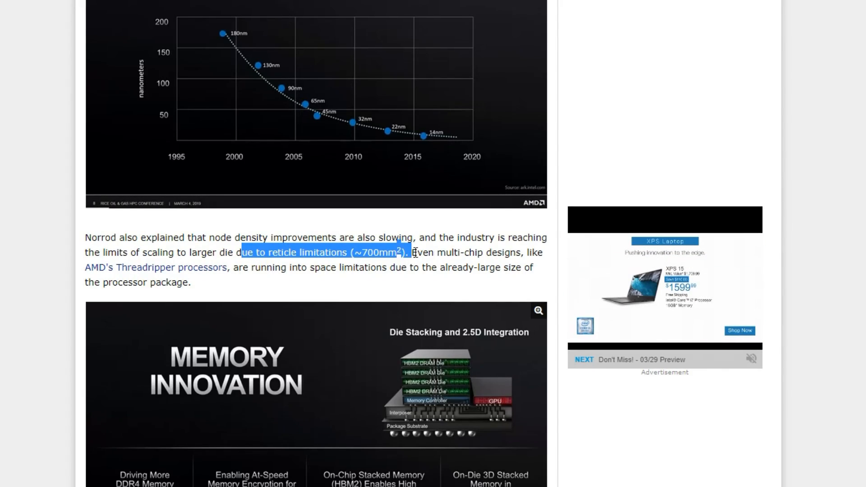
pyautogui.click(431, 252)
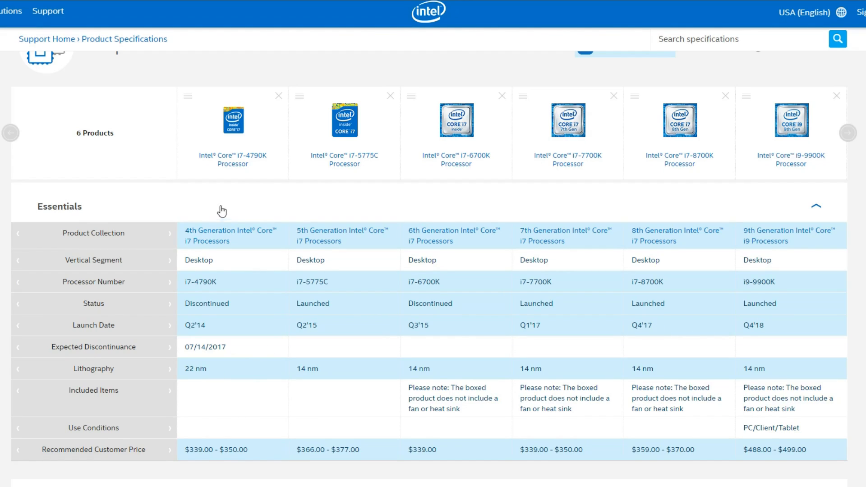
# Highlight the 22 nm Lithography value in the six-processor comparison.
pyautogui.moveTo(194, 369); pyautogui.dragTo(185, 370)
pyautogui.click(257, 372)
pyautogui.scroll(-5, 318, 342)
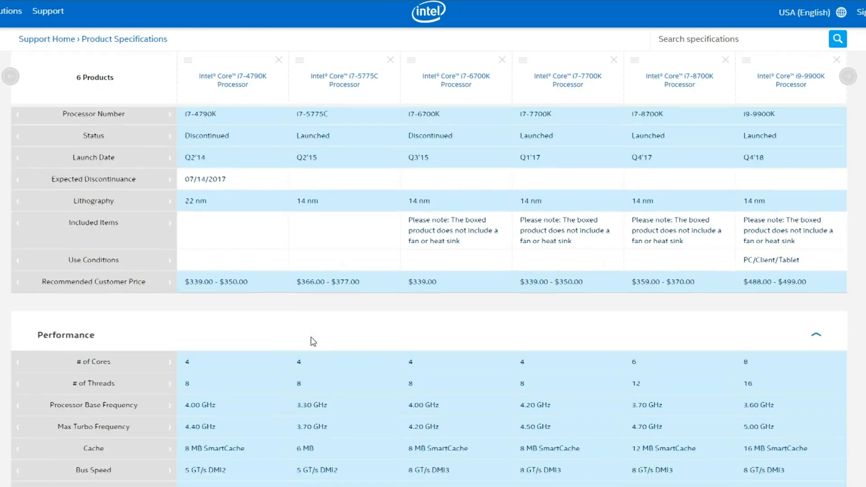
pyautogui.scroll(-3, 318, 342)
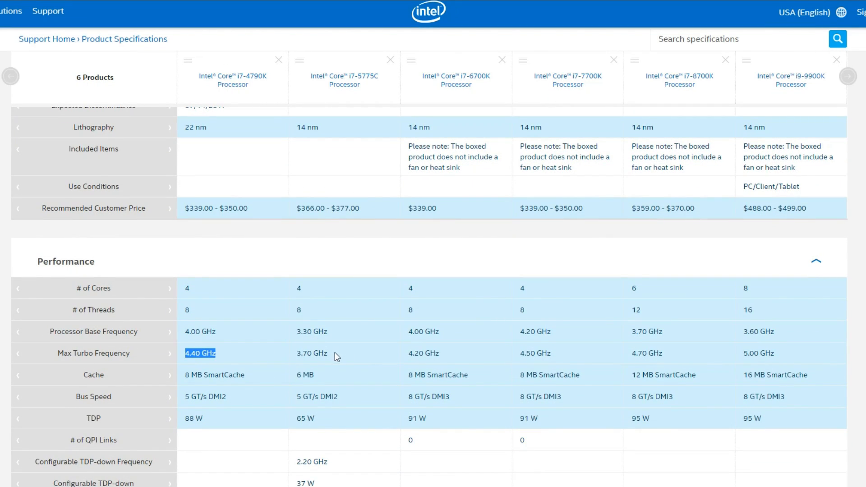
pyautogui.moveTo(335, 353); pyautogui.dragTo(282, 358)
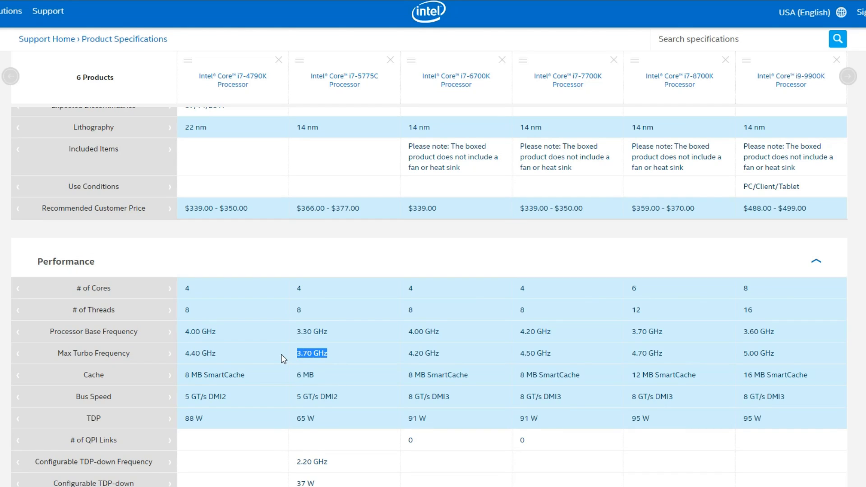
pyautogui.click(281, 354)
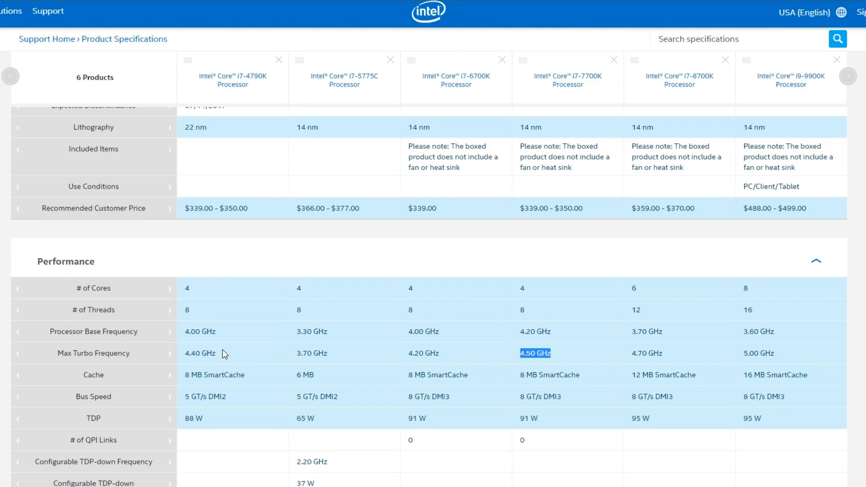
pyautogui.scroll(1, 231, 354)
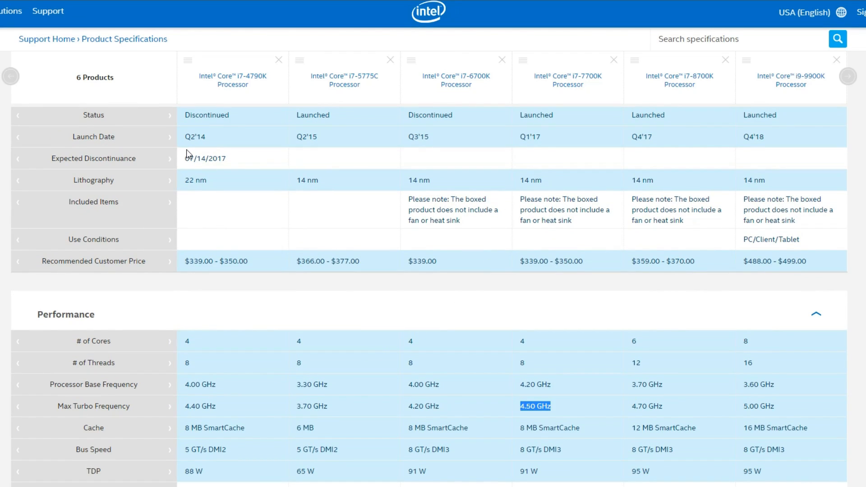
pyautogui.click(493, 161)
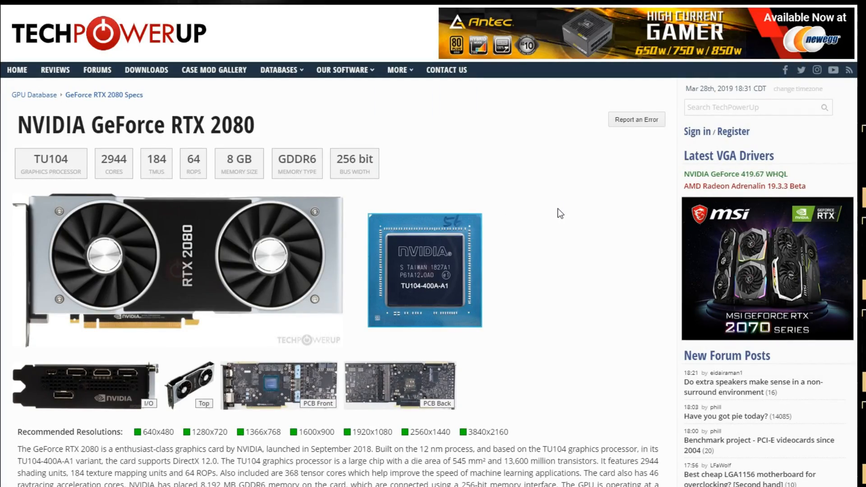
pyautogui.scroll(-5, 558, 208)
pyautogui.scroll(-5, 558, 208)
pyautogui.scroll(-3, 56, 250)
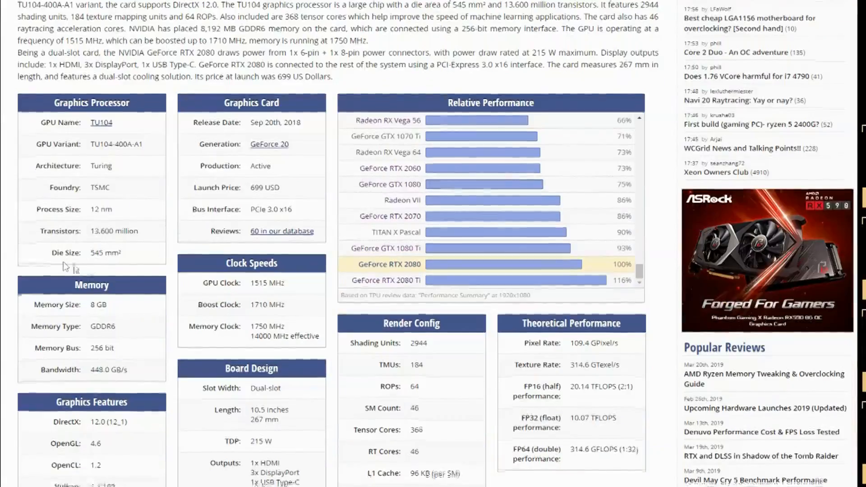
pyautogui.scroll(-2, 252, 390)
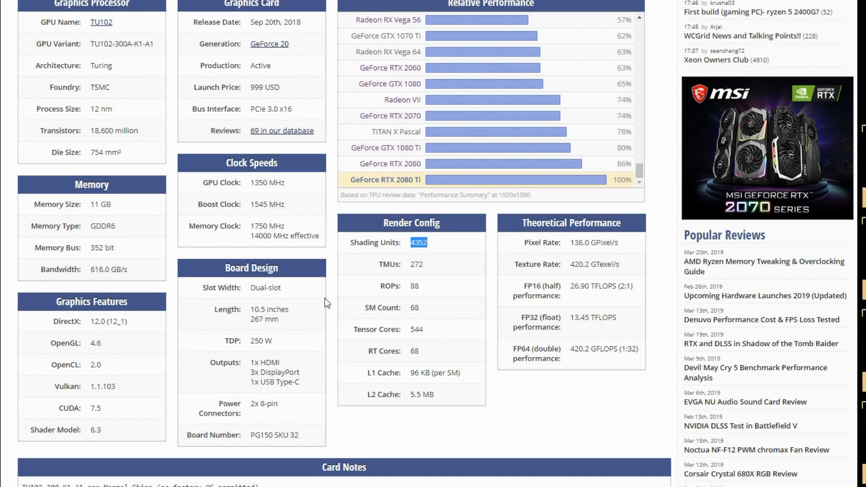
pyautogui.write('4,352')
# Compute 4352 divided by 294, then clear the highlight on the 1545 MHz Boost Clock value.
pyautogui.press('/')
pyautogui.write('294')
pyautogui.press('Return')
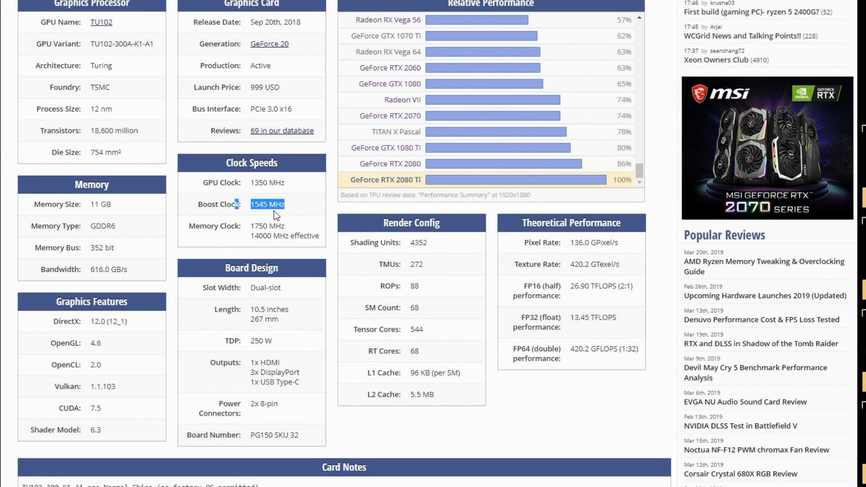
pyautogui.click(305, 196)
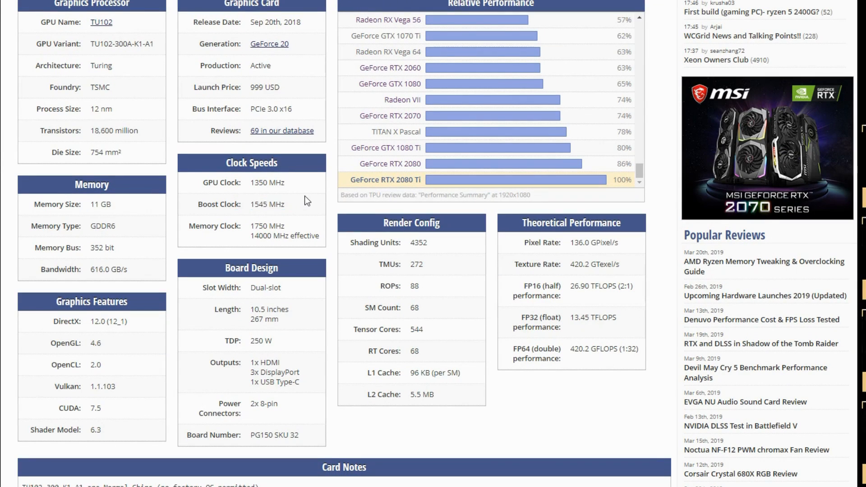